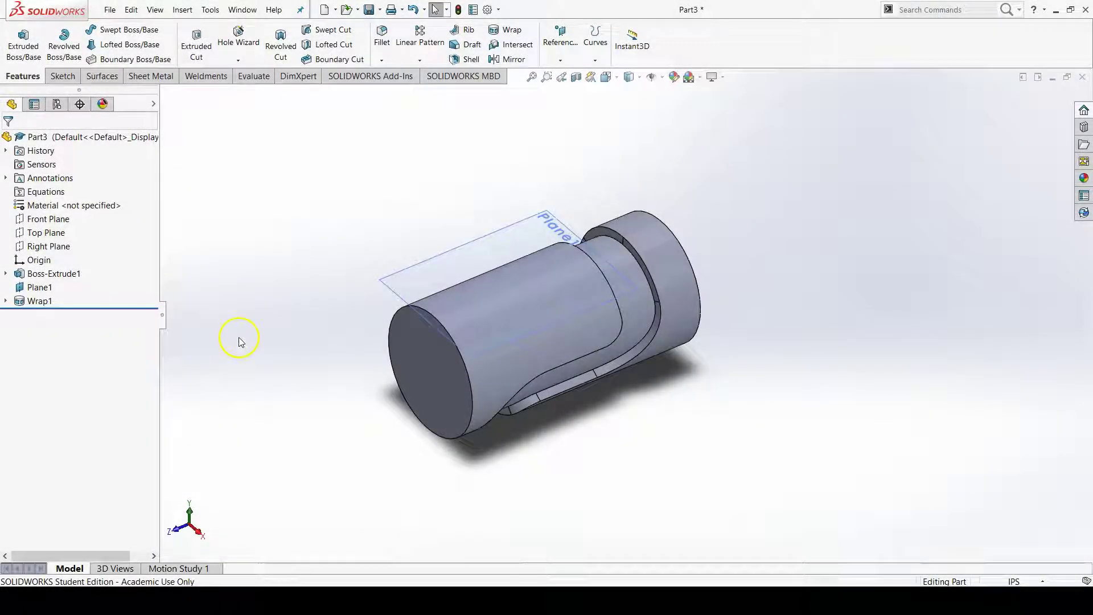
Hide Plane1 so only the wrapped cam cylinder remains visible.
right_click(434, 272)
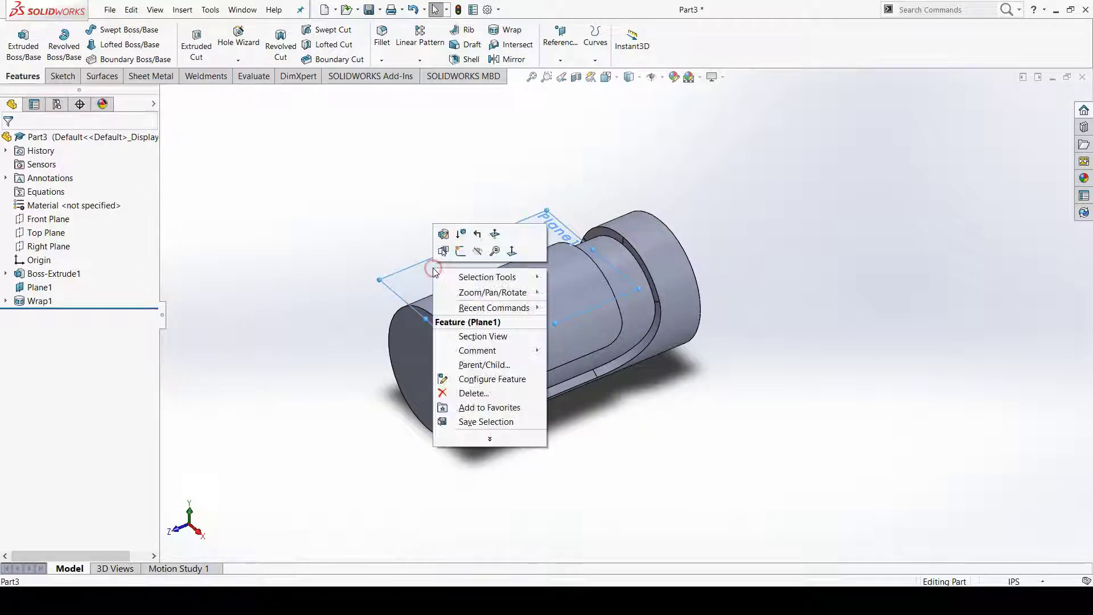
left_click(478, 251)
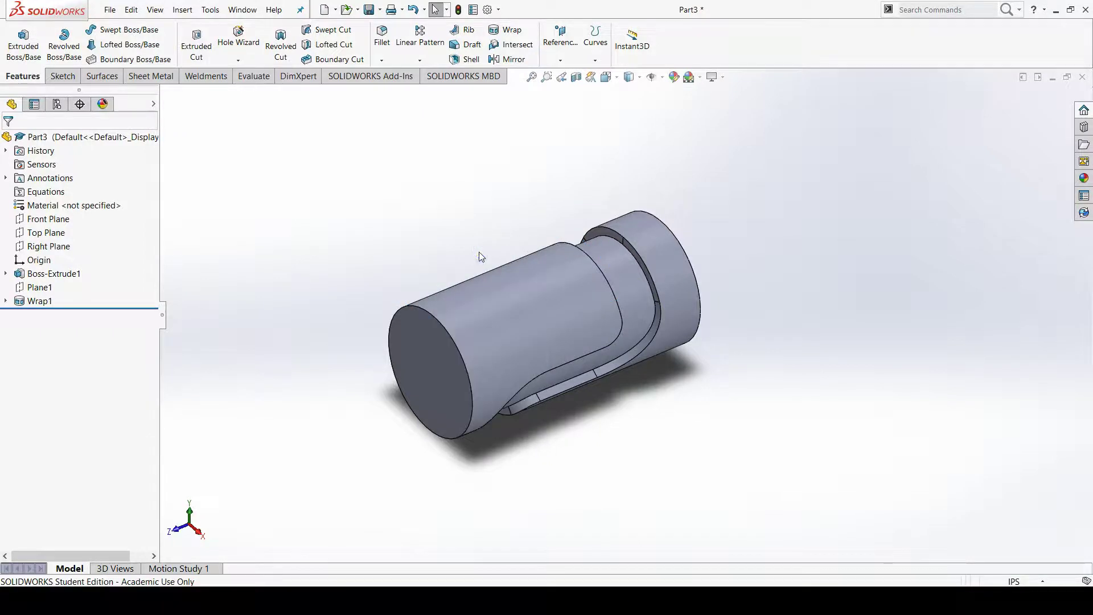
left_click(461, 229)
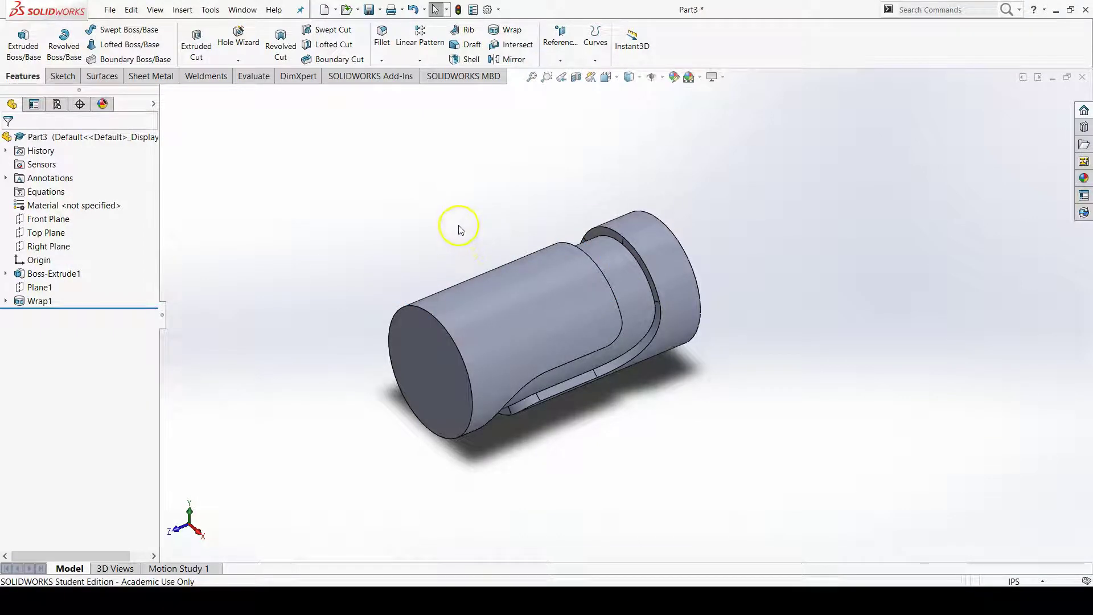
Start a fillet with a 0.020in radius and select the wrap groove's floor face.
left_click(382, 43)
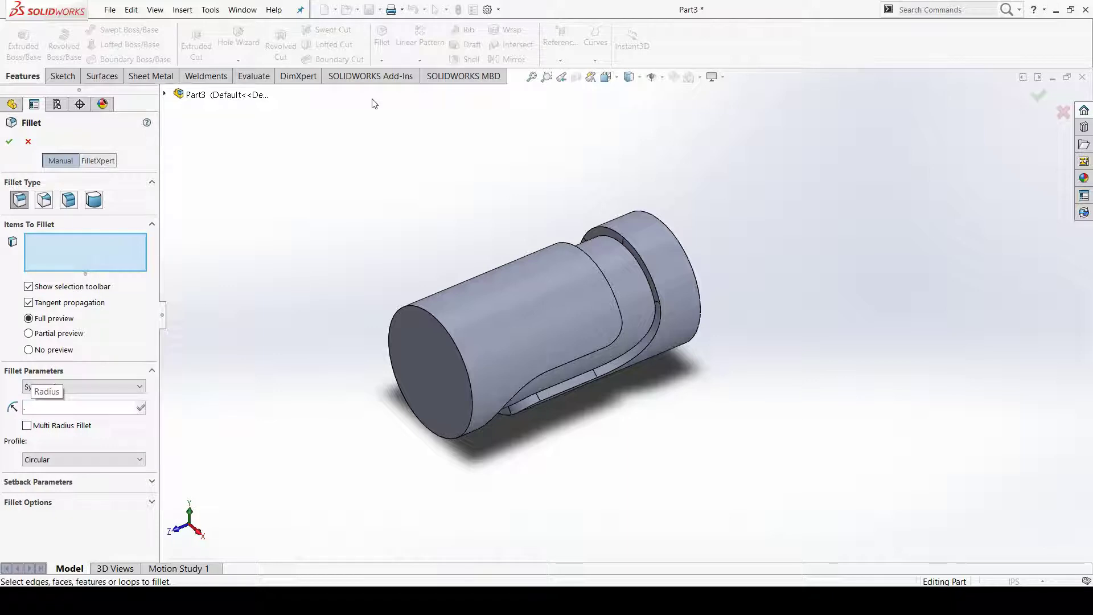
type("02")
key("Return")
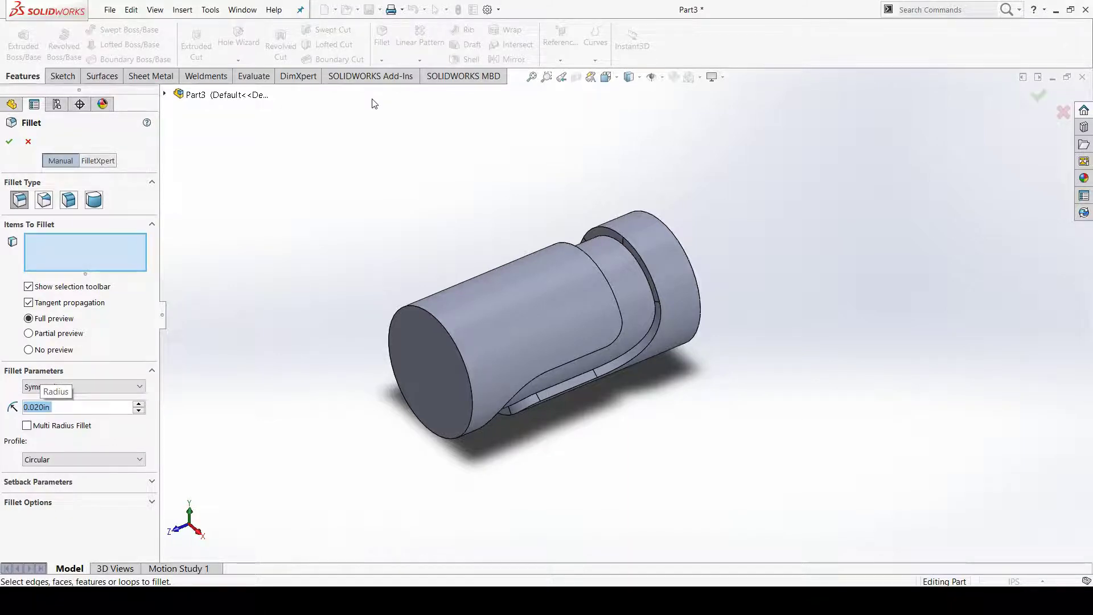
scroll(598, 225, "down", 3)
middle_click_drag(578, 203, 571, 254)
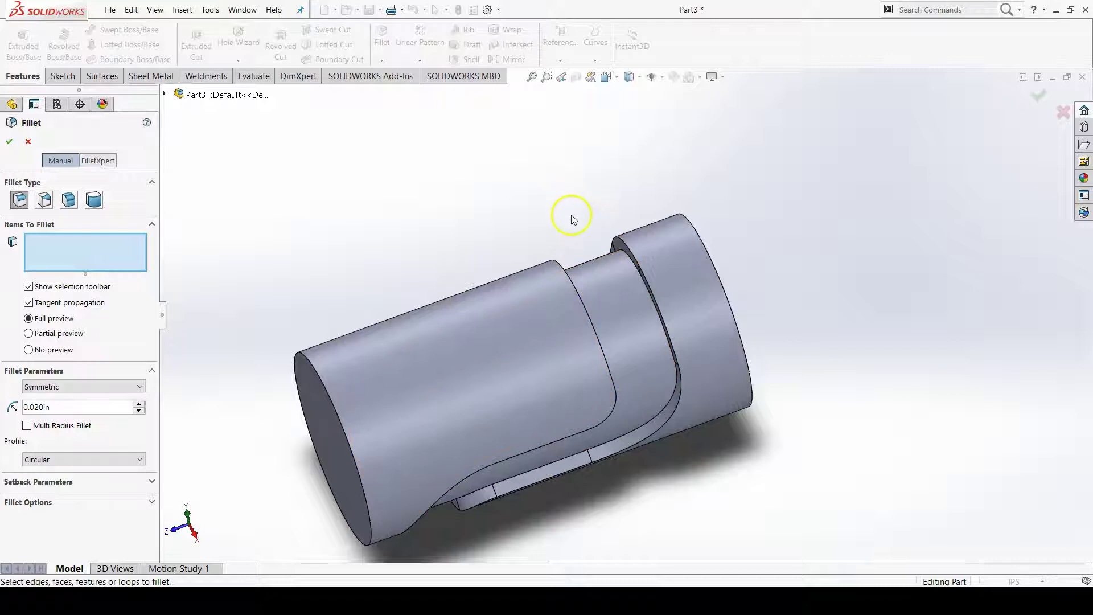
left_click(622, 299)
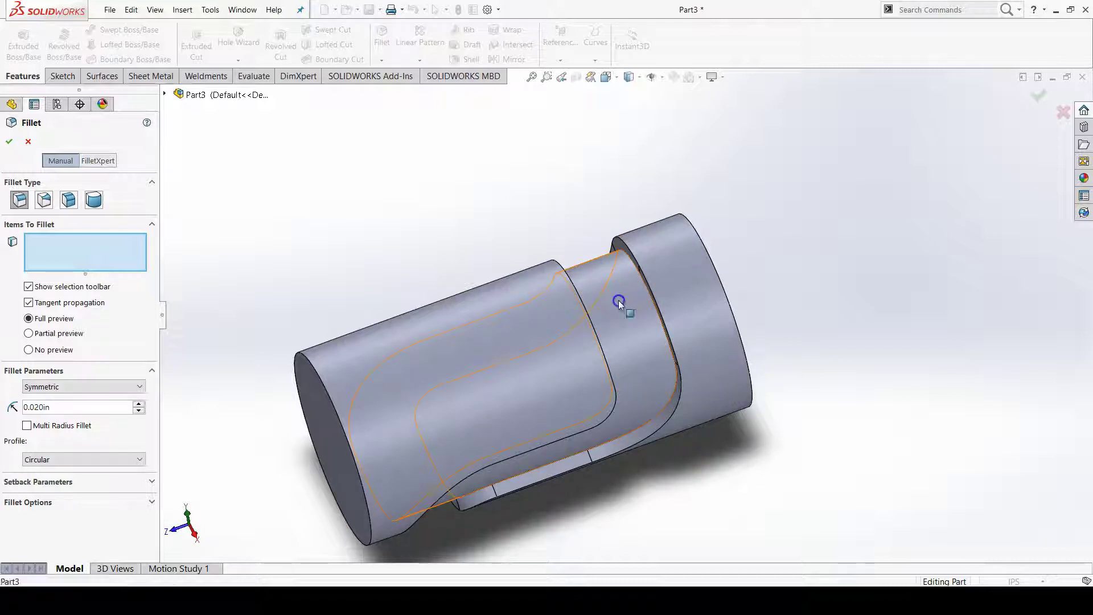
left_click(622, 305)
middle_click_drag(625, 309, 643, 262)
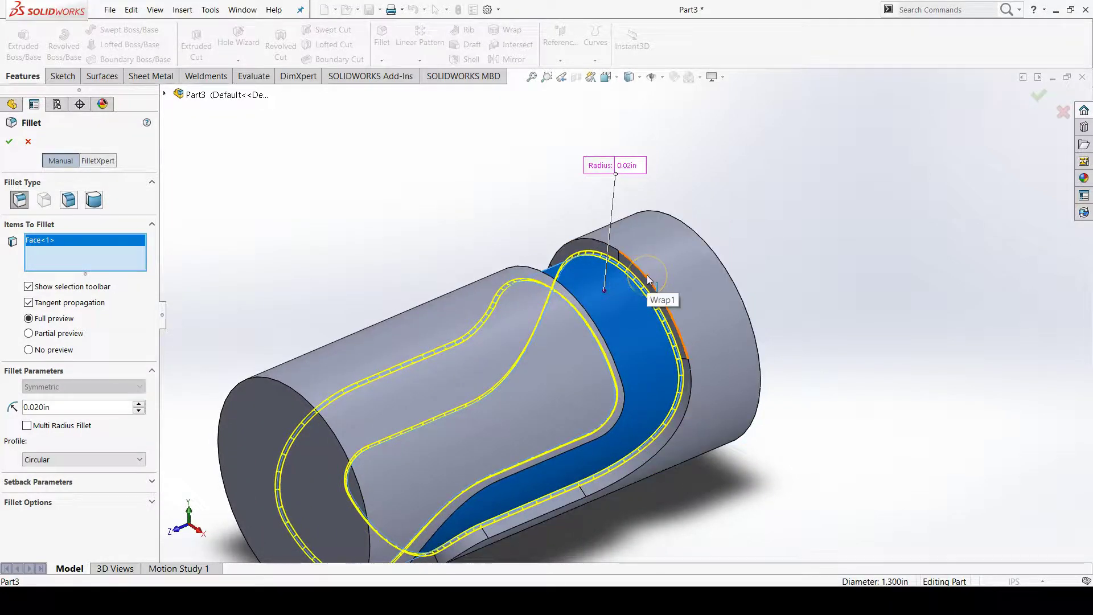
Add the nine-edge loop (Edge<1>–Edge<9>) along one groove side to the fillet.
left_click(648, 278)
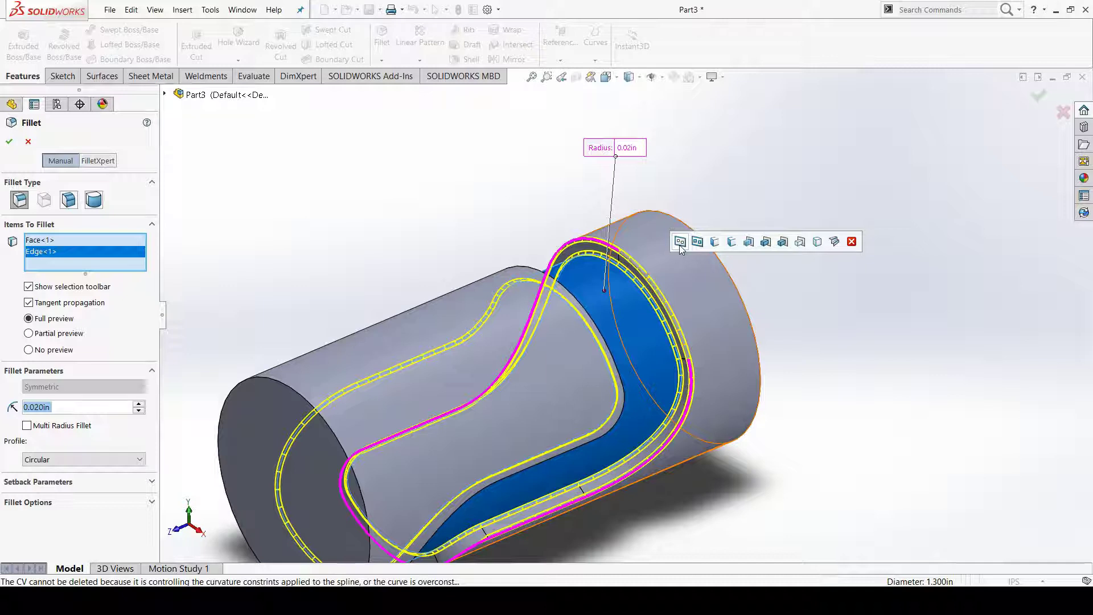
left_click(678, 245)
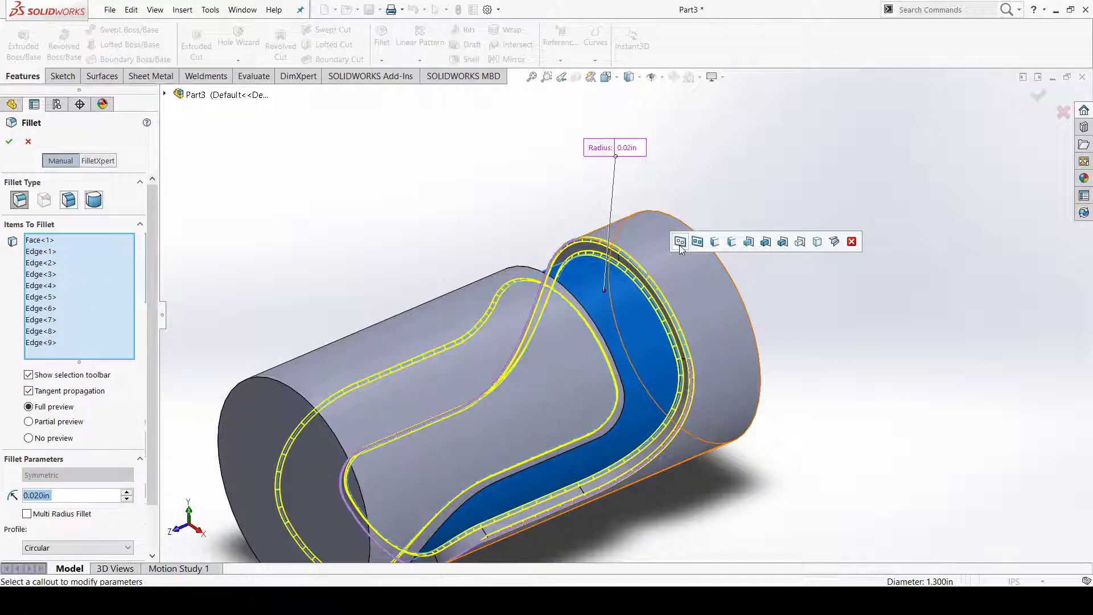
middle_click_drag(675, 264, 575, 298)
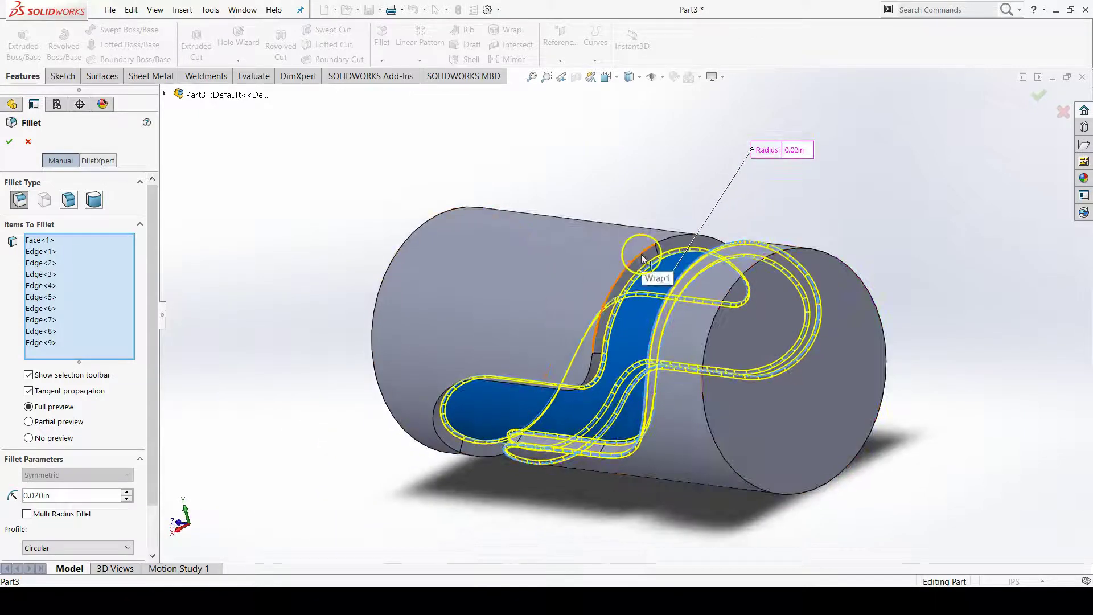
Add the groove's other 8-edge right loop and apply the 0.020in fillet.
scroll(642, 258, "down", 3)
middle_click_drag(641, 256, 637, 204)
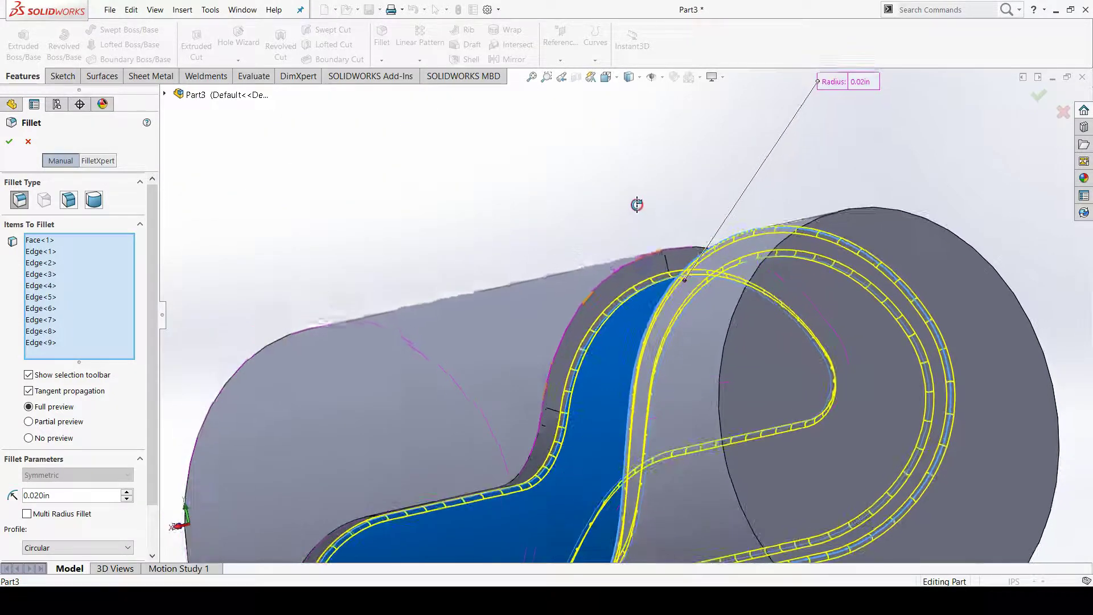
left_click(617, 270)
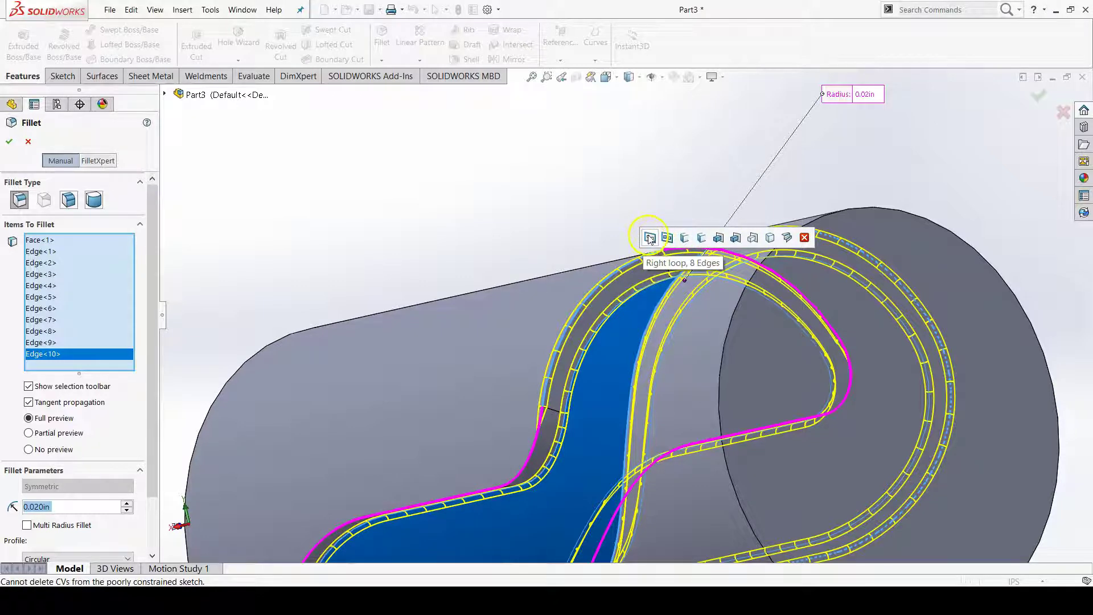
left_click(648, 238)
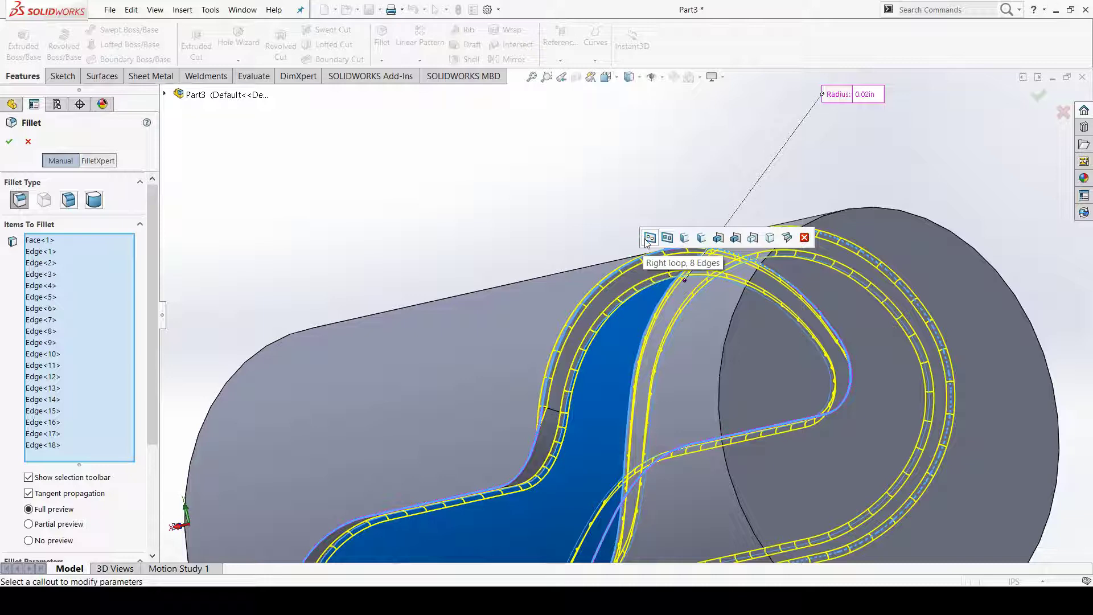
scroll(634, 379, "up", 5)
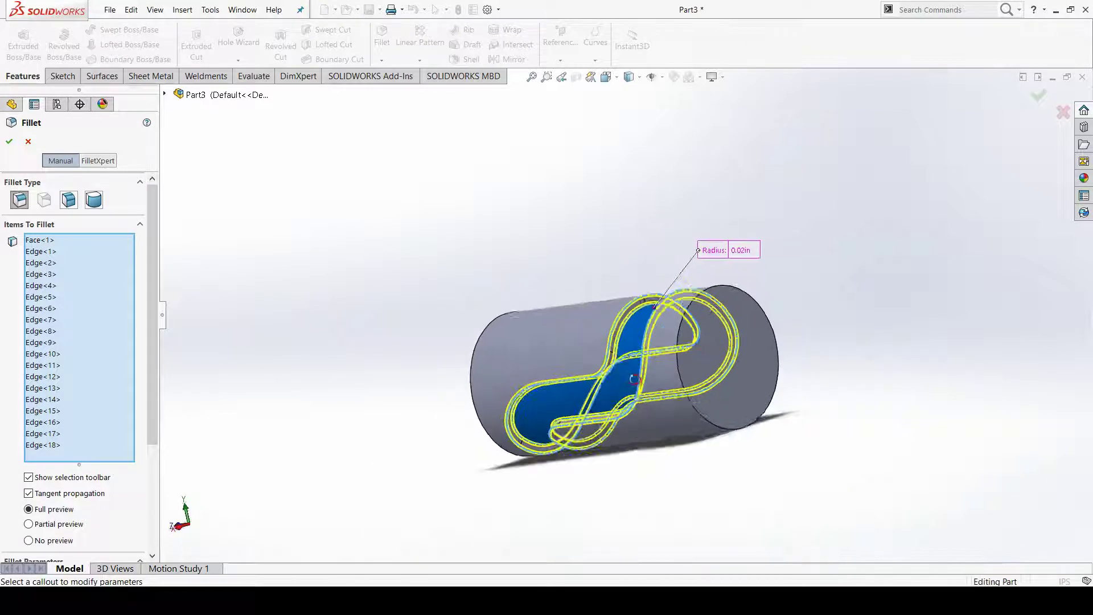
middle_click_drag(633, 378, 586, 370)
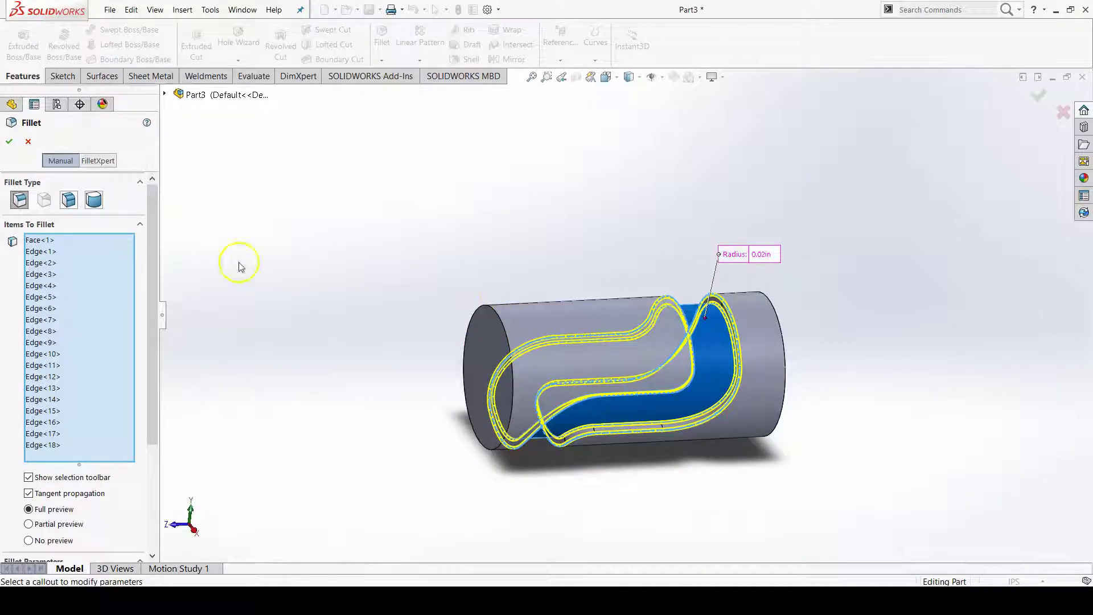
left_click(9, 141)
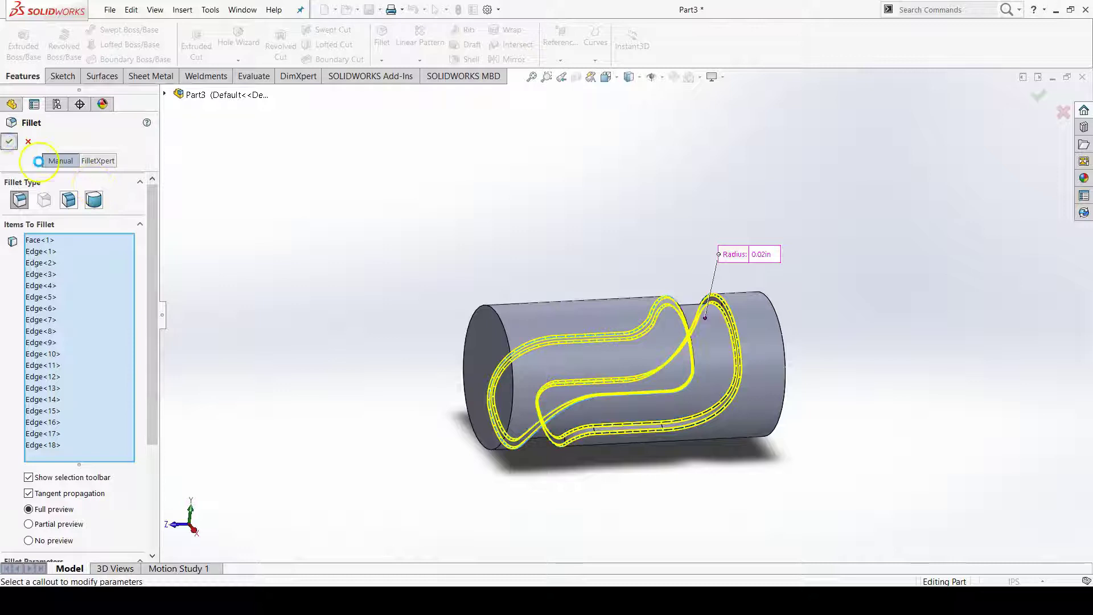
scroll(641, 333, "down", 5)
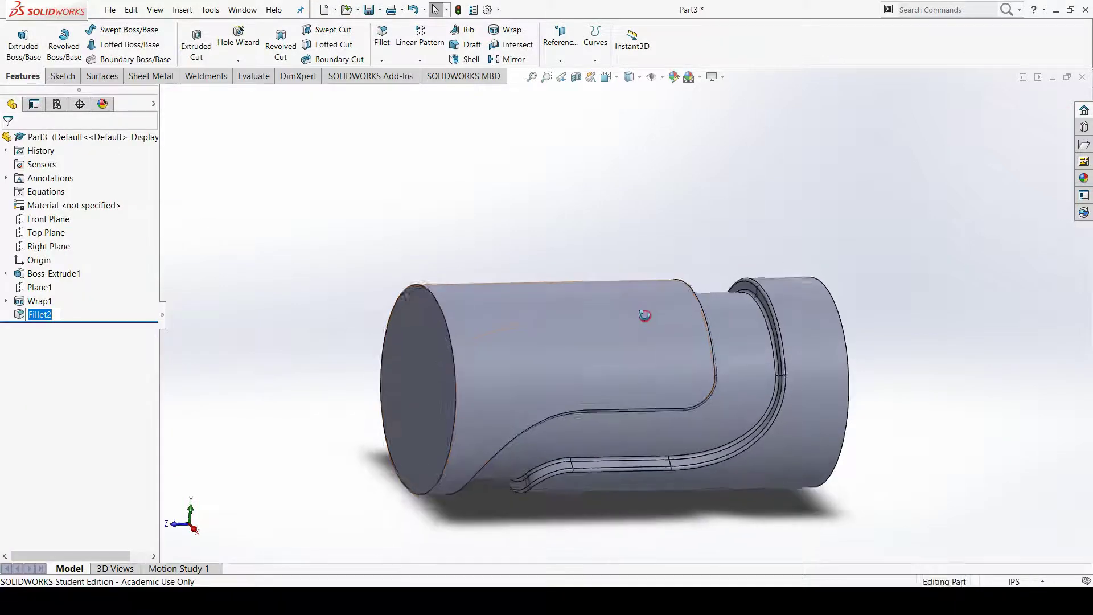
middle_click_drag(643, 314, 659, 391)
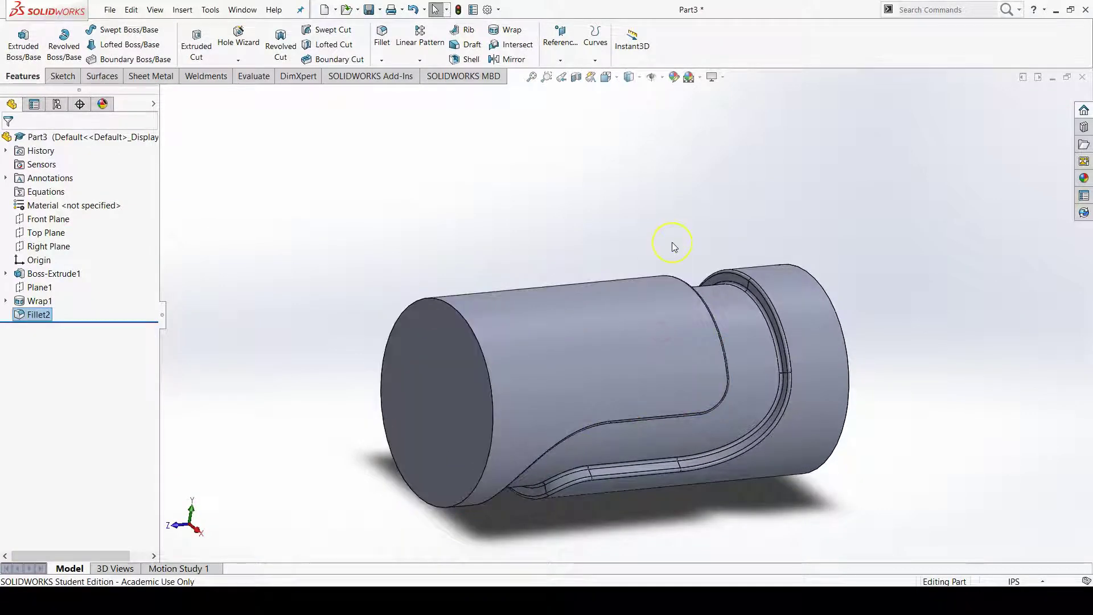
left_click(696, 242)
Start a Chamfer with a 0.070in distance and 45-degree angle.
left_click(382, 60)
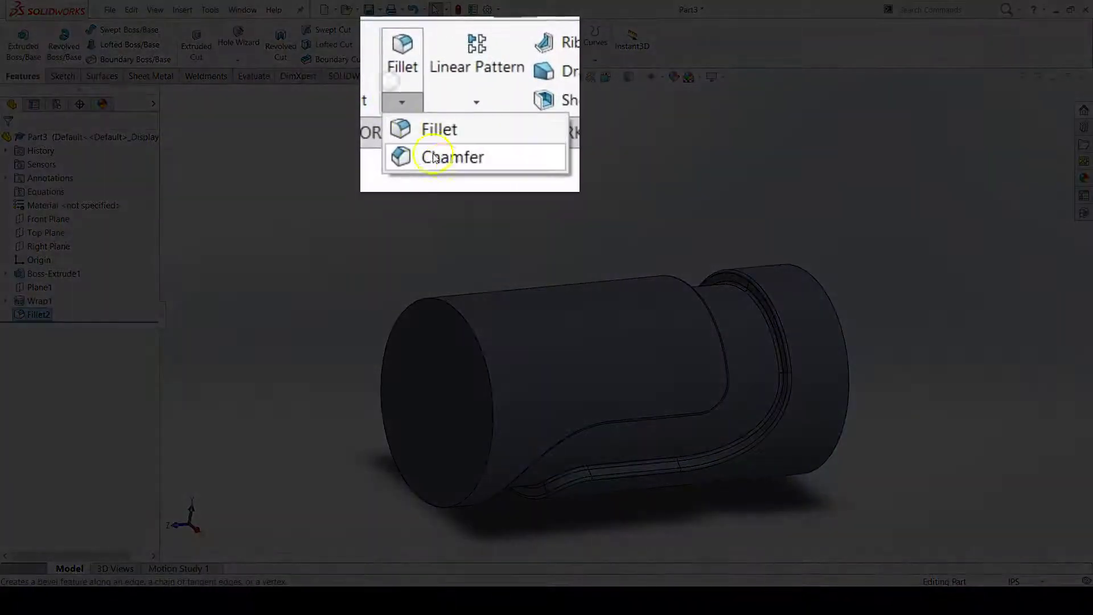
left_click(403, 90)
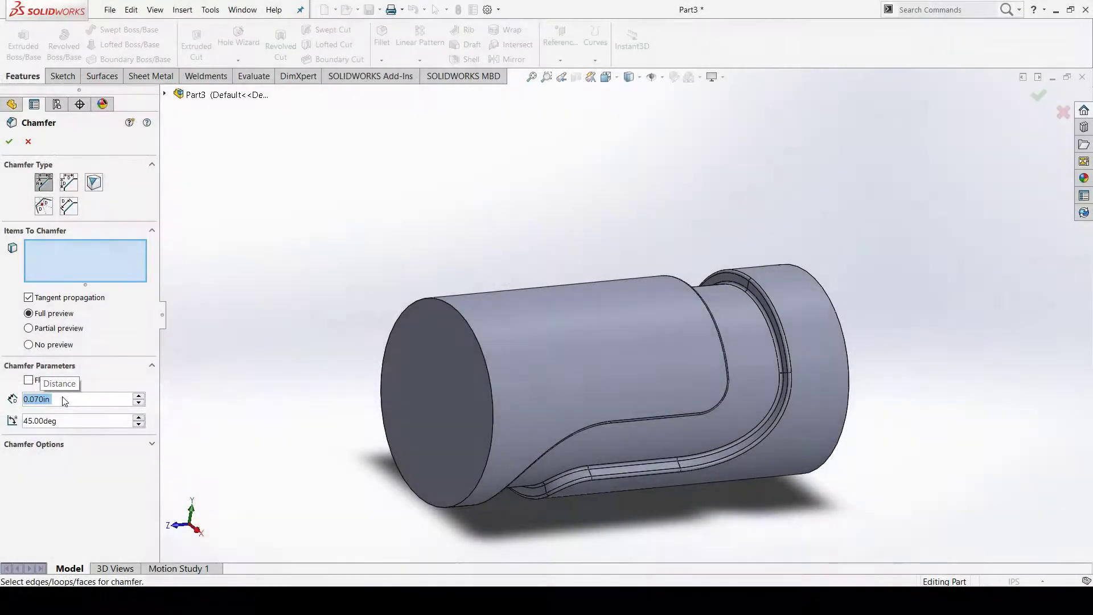
left_click(36, 419)
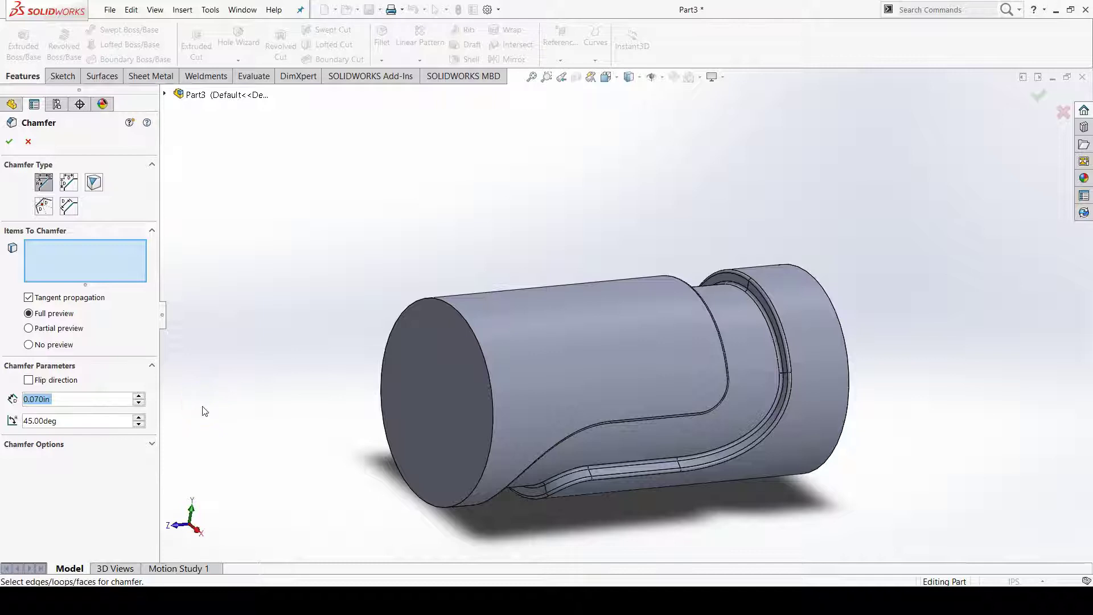
Select both cylinder end faces and apply the 0.070in × 45° chamfer as Chamfer2.
left_click(412, 359)
middle_click_drag(415, 367, 670, 365)
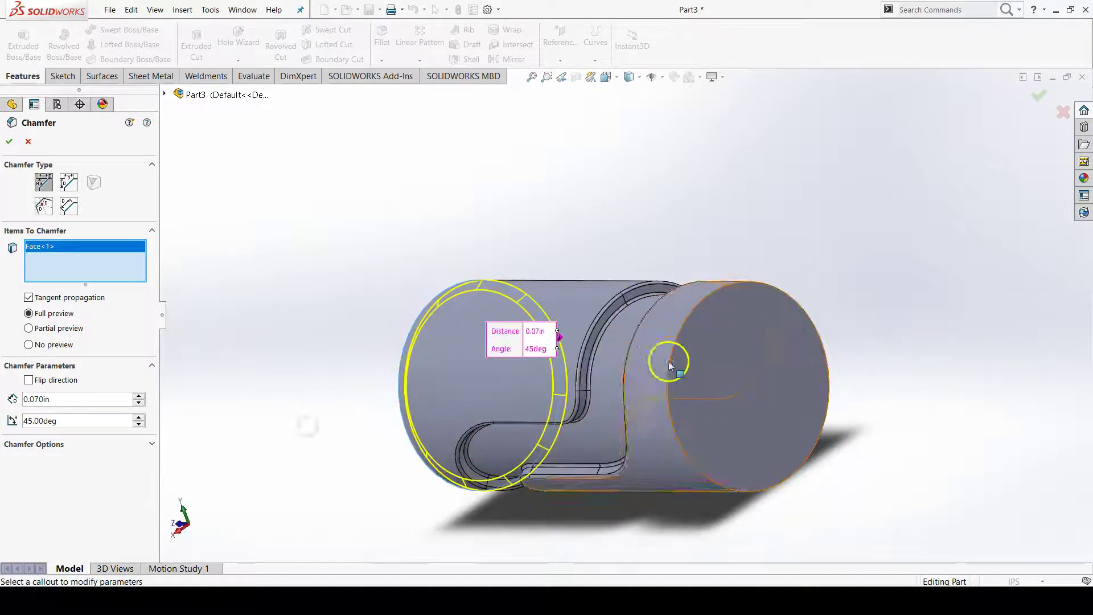
left_click(729, 359)
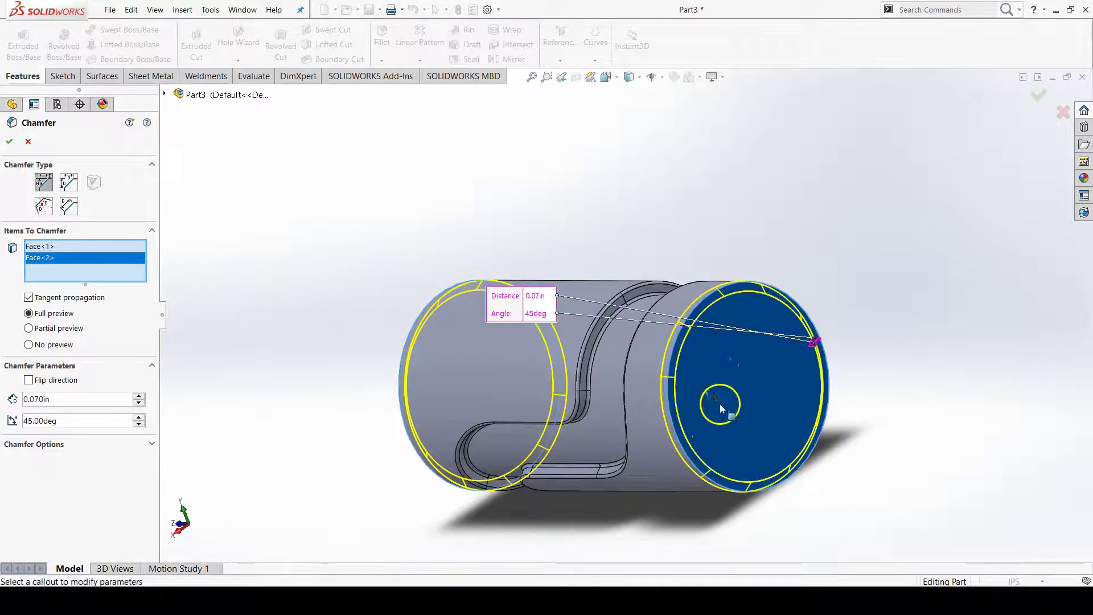
middle_click_drag(720, 404, 879, 406)
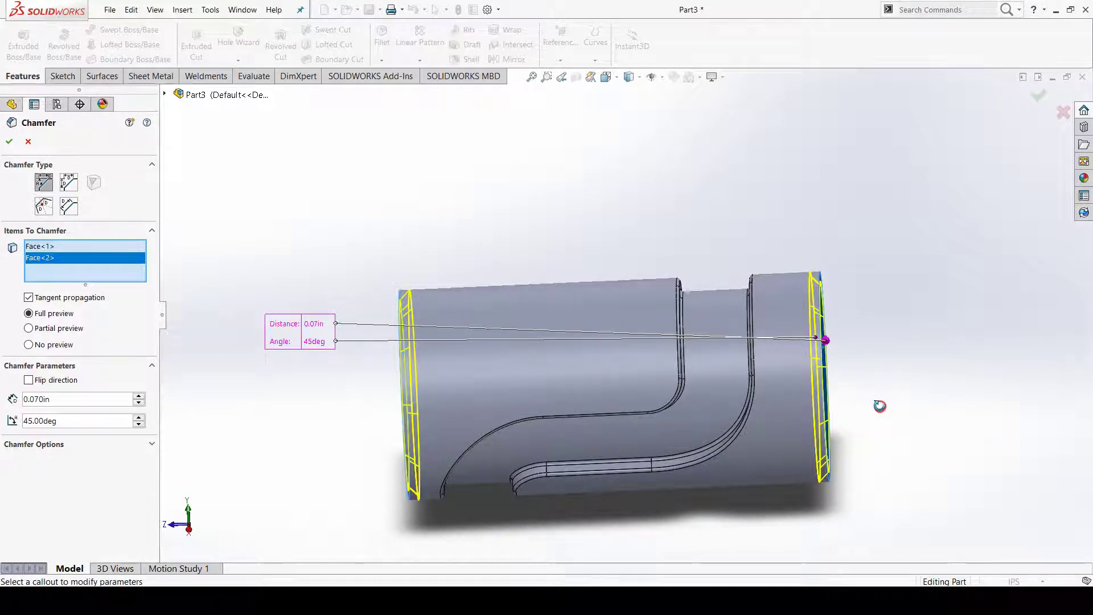
mouse_move(879, 406)
middle_mouse_down()
mouse_move(911, 422)
mouse_move(894, 414)
middle_mouse_up()
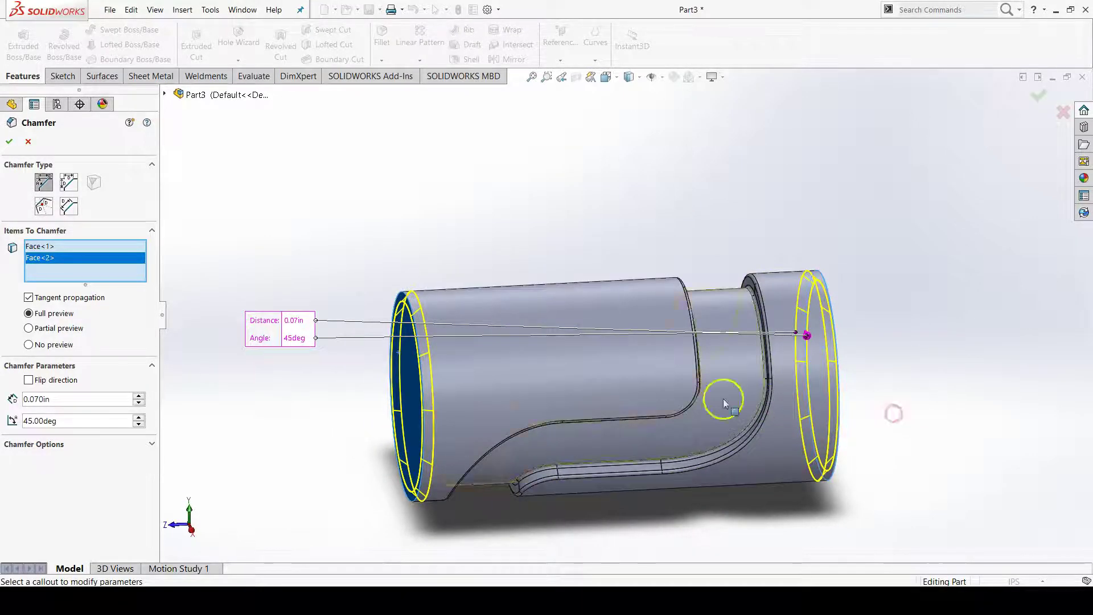
left_click(10, 143)
middle_click_drag(427, 263, 456, 263)
Assign Plain Carbon Steel as the cam's material from the Material tree node.
left_click(459, 265)
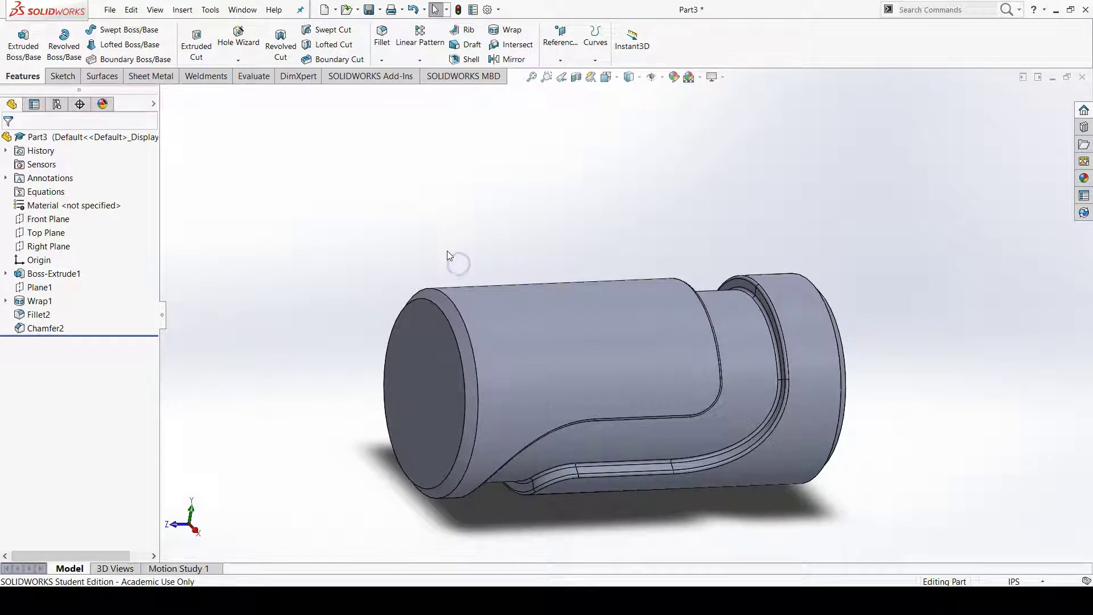
right_click(97, 203)
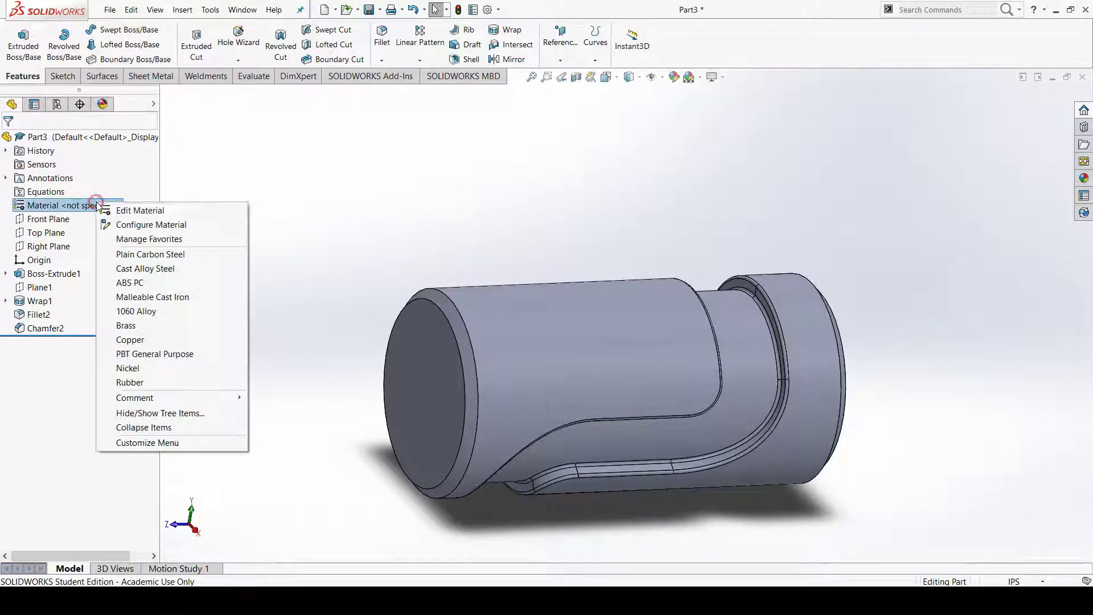
left_click(139, 255)
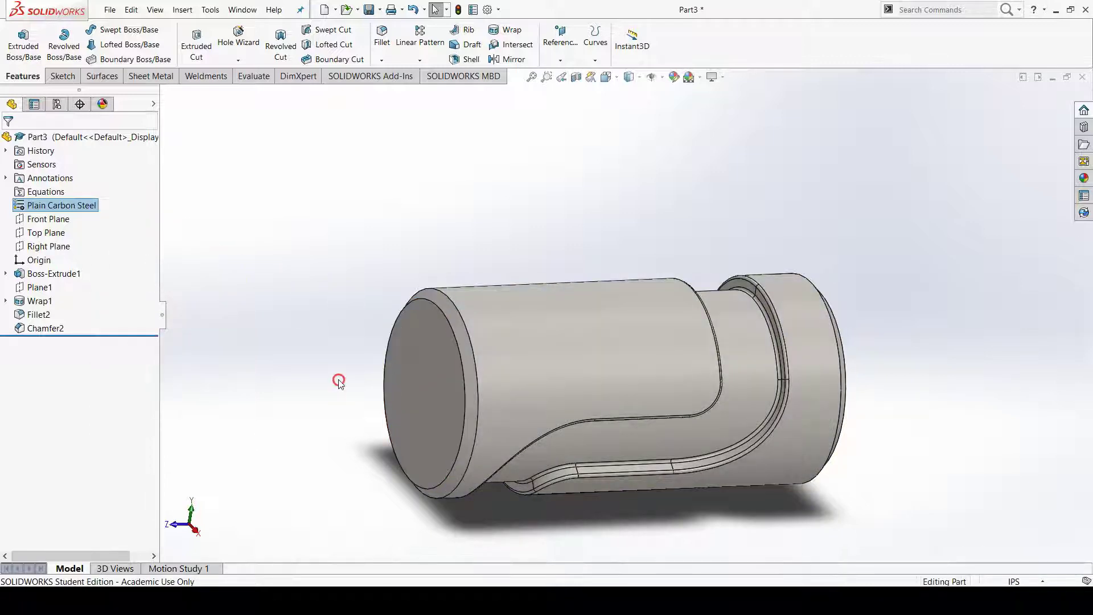
middle_click_drag(339, 382, 292, 359)
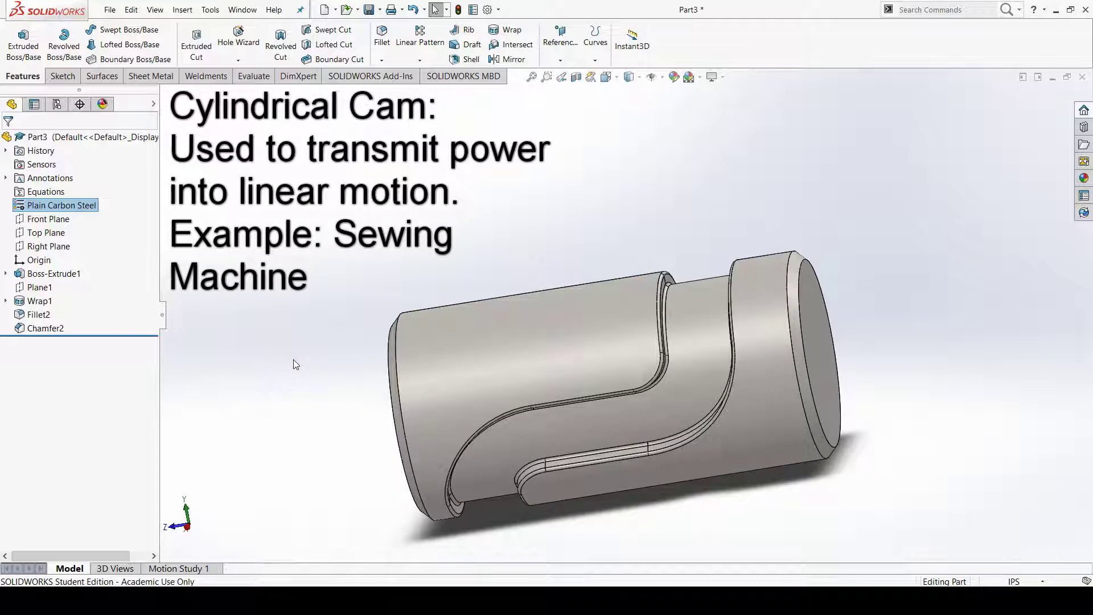
middle_click_drag(308, 384, 349, 329)
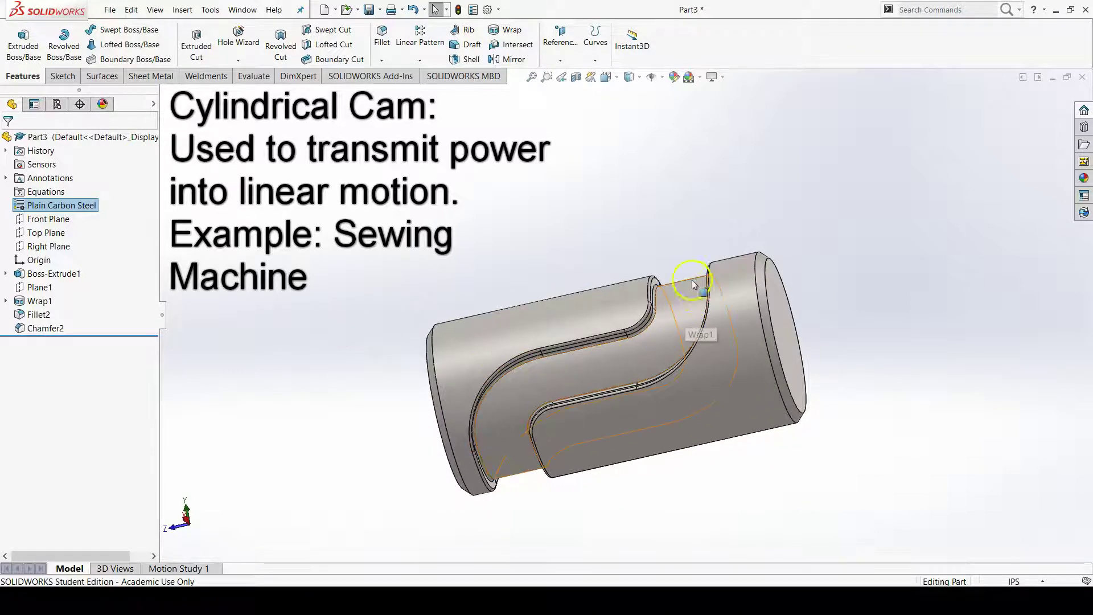
middle_click_drag(370, 278, 446, 336)
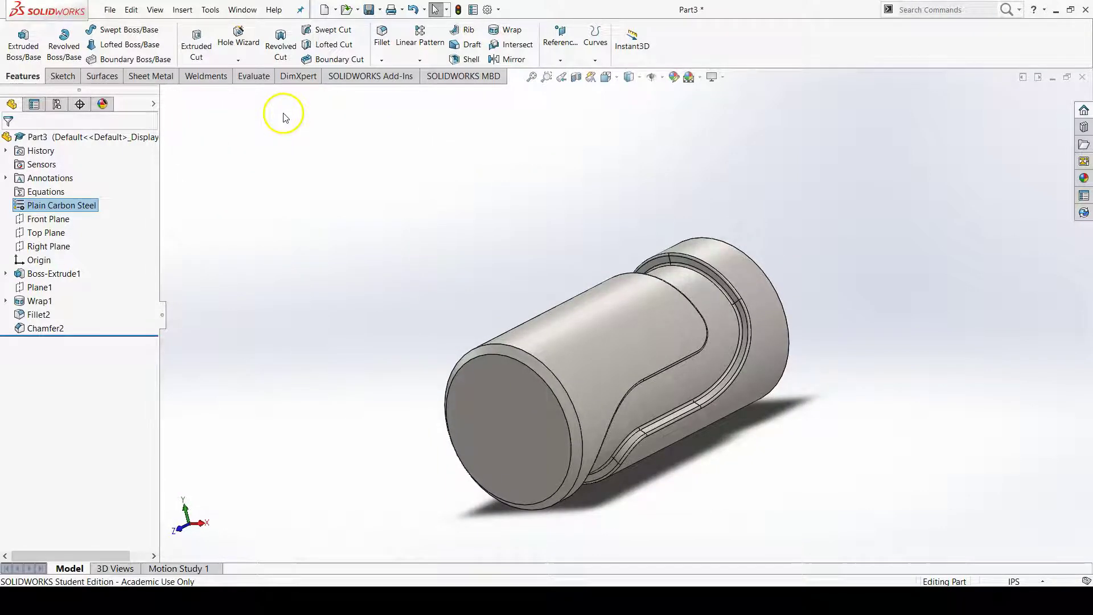
Check mass properties: 0.2818 lb/in³ density and 1.3909 lb mass.
left_click(242, 82)
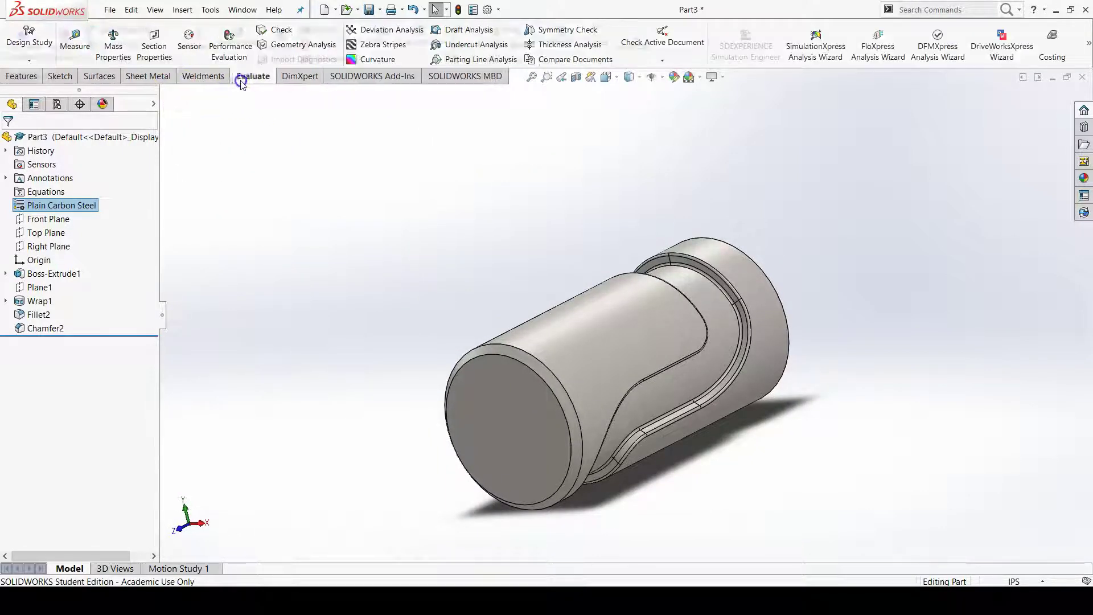
left_click(114, 39)
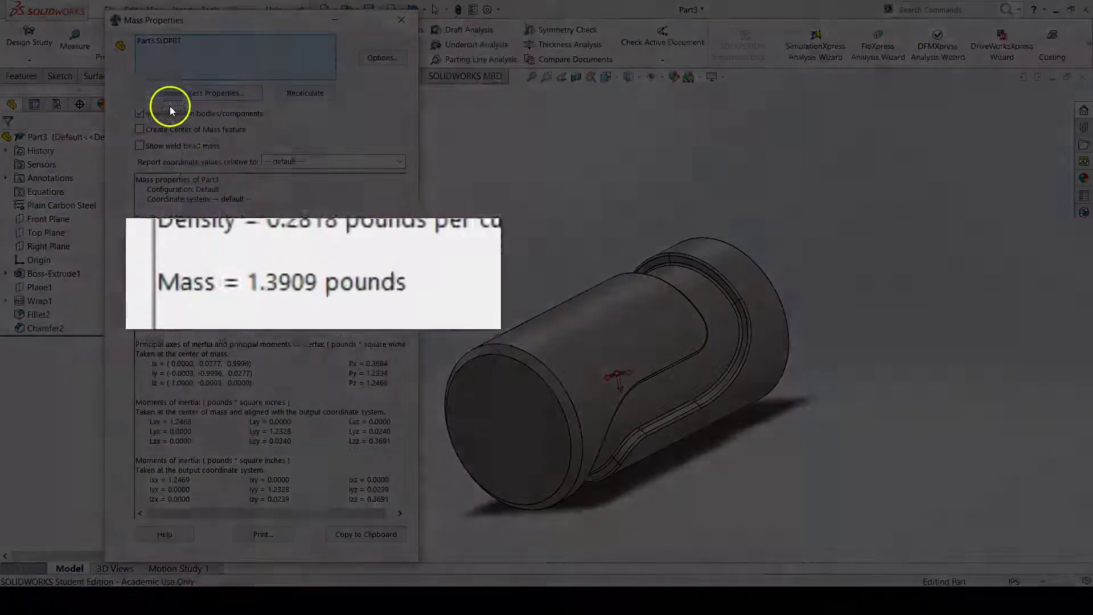